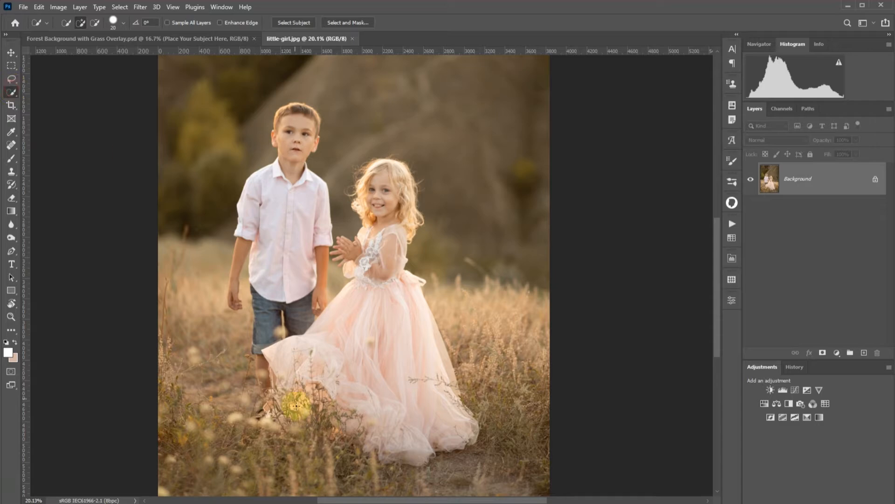
Select the girl's dress, upper body, face and hair in the photo with the Quick Selection tool.
mouse_move(307, 404)
mouse_down()
mouse_move(320, 407)
mouse_move(350, 380)
mouse_up()
scroll(350, 380, up, 3)
mouse_move(329, 350)
mouse_down()
mouse_move(376, 296)
mouse_move(382, 303)
mouse_move(390, 296)
mouse_up()
drag(379, 220, 400, 192)
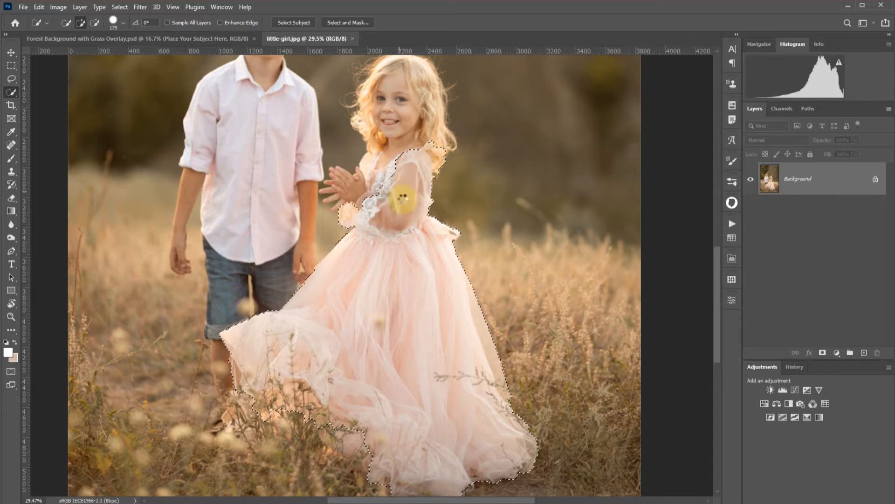
scroll(402, 214, up, 3)
drag(400, 237, 401, 220)
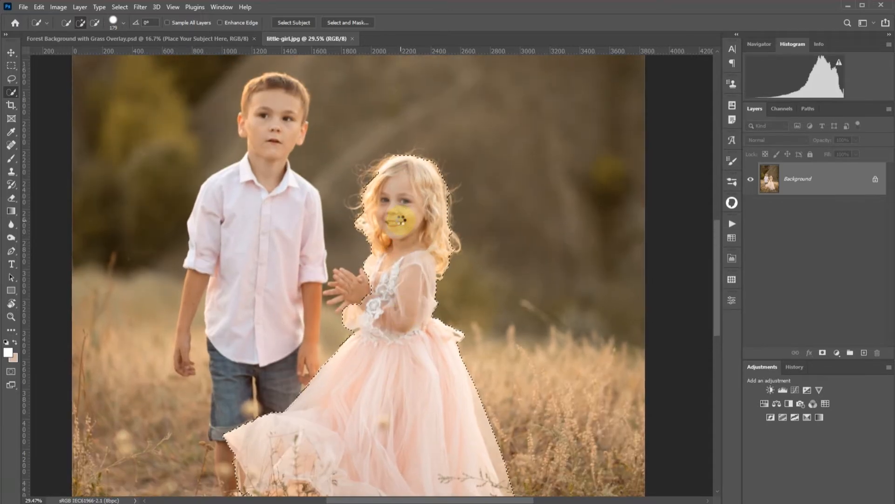
scroll(400, 223, up, 3)
mouse_move(390, 170)
mouse_down()
mouse_move(415, 156)
mouse_move(388, 143)
mouse_up()
Refine the selection around the girl's hands with a smaller brush, adding the fingers and subtracting the gaps between them.
mouse_move(398, 318)
mouse_down()
mouse_move(356, 320)
mouse_move(336, 332)
mouse_move(351, 337)
mouse_up()
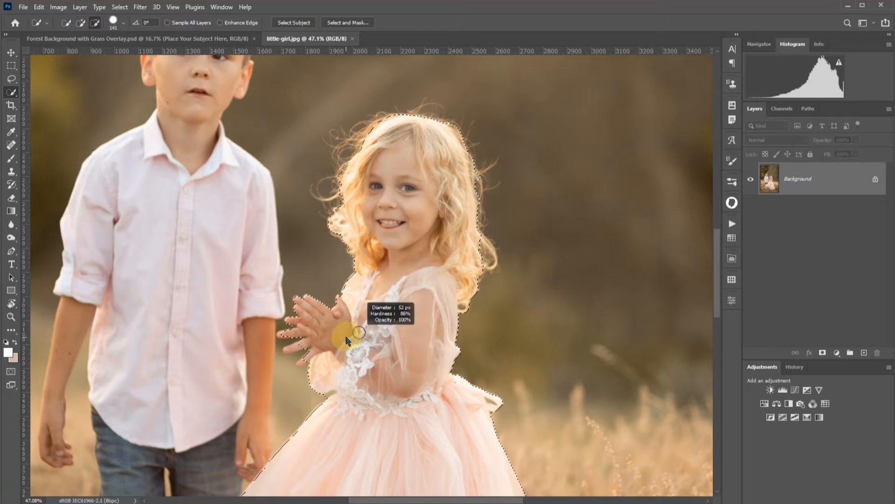
scroll(309, 349, up, 5)
drag(334, 276, 330, 279)
mouse_move(247, 280)
mouse_down()
mouse_move(293, 282)
mouse_move(293, 303)
mouse_move(394, 304)
mouse_up()
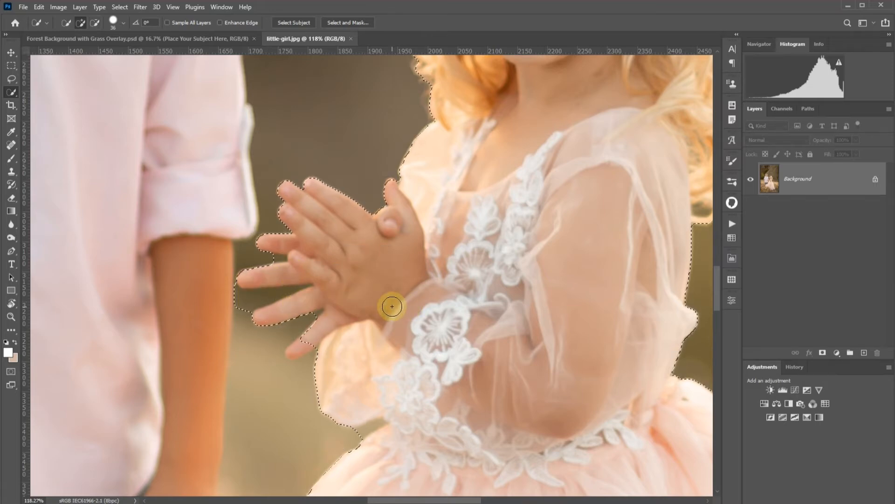
scroll(369, 322, down, 1)
key(bracketleft)
key(bracketleft)
key(bracketleft)
key(bracketleft)
scroll(273, 296, up, 3)
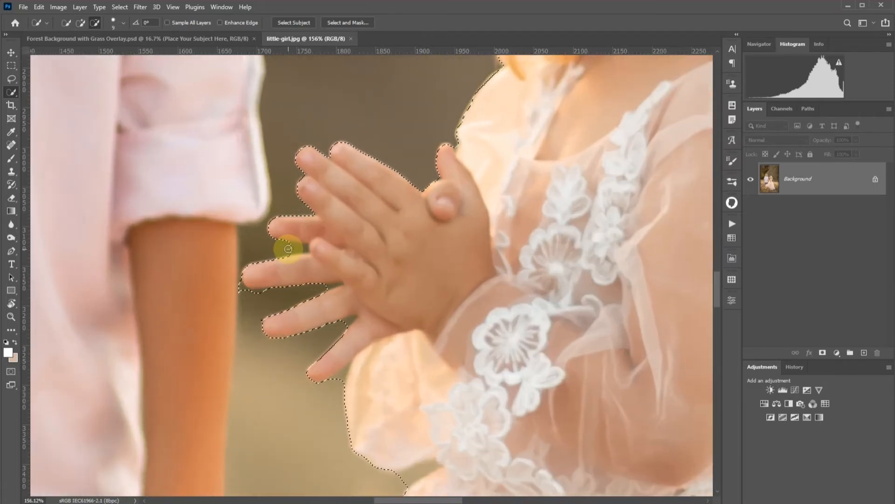
mouse_move(300, 248)
mouse_down()
mouse_move(333, 289)
mouse_move(429, 280)
mouse_up()
Subtract the background showing through the bow at the back of the dress's waist from the selection.
scroll(429, 280, down, 8)
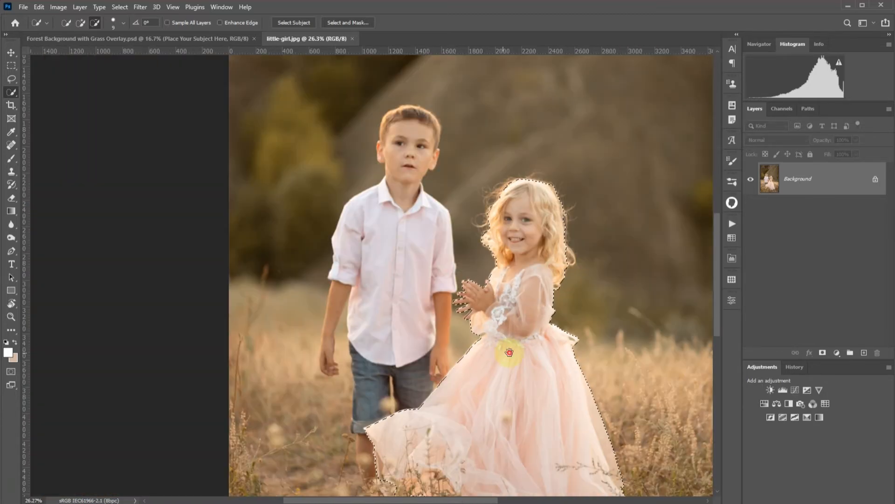
drag(510, 349, 435, 309)
scroll(495, 300, up, 5)
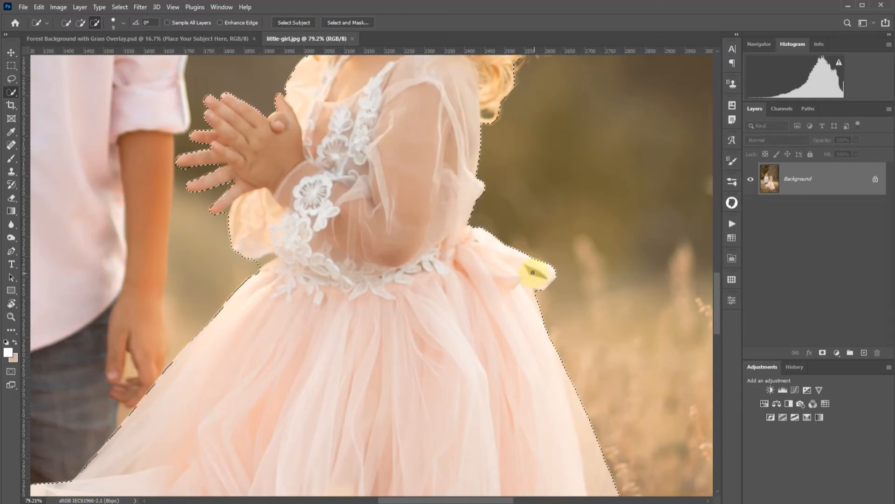
mouse_move(541, 274)
mouse_down()
mouse_move(531, 268)
mouse_move(541, 276)
mouse_up()
scroll(563, 297, down, 5)
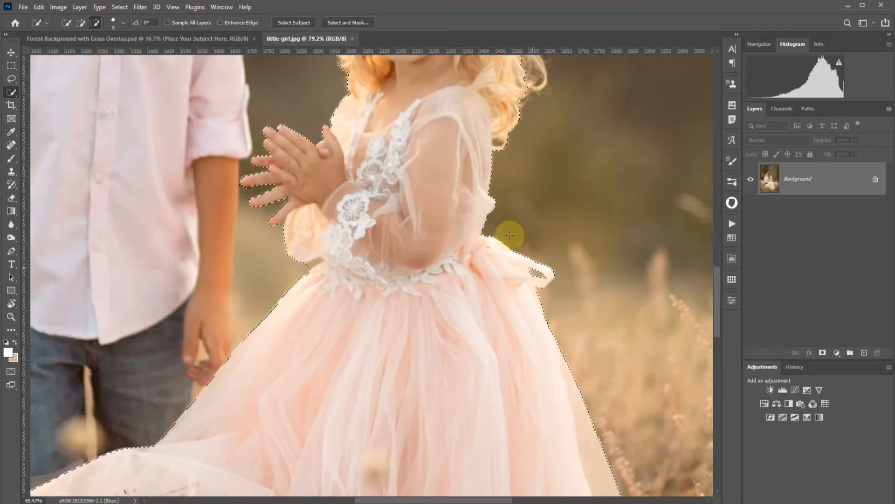
Refine the edges of the girl's hair in Select and Mask with the Refine Edge brush.
click(339, 22)
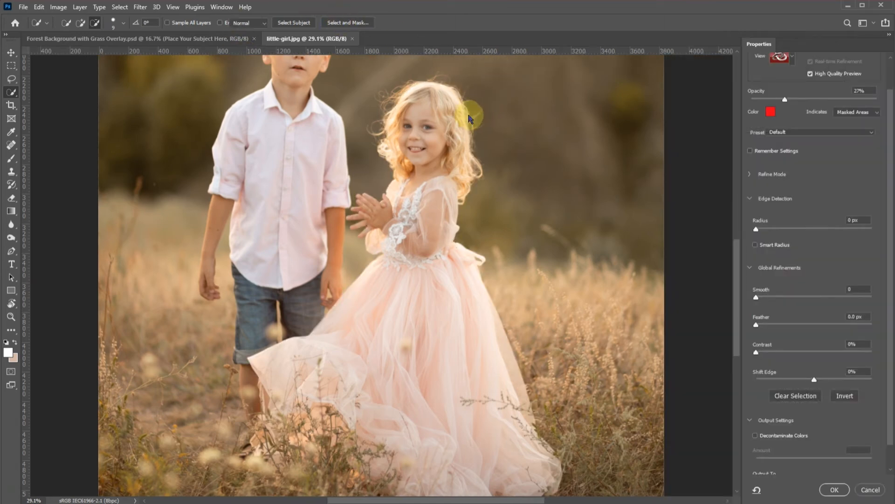
click(10, 65)
mouse_move(380, 82)
mouse_down()
mouse_move(385, 94)
mouse_move(372, 128)
mouse_move(407, 86)
mouse_move(450, 84)
mouse_move(475, 114)
mouse_move(481, 158)
mouse_move(467, 187)
mouse_up()
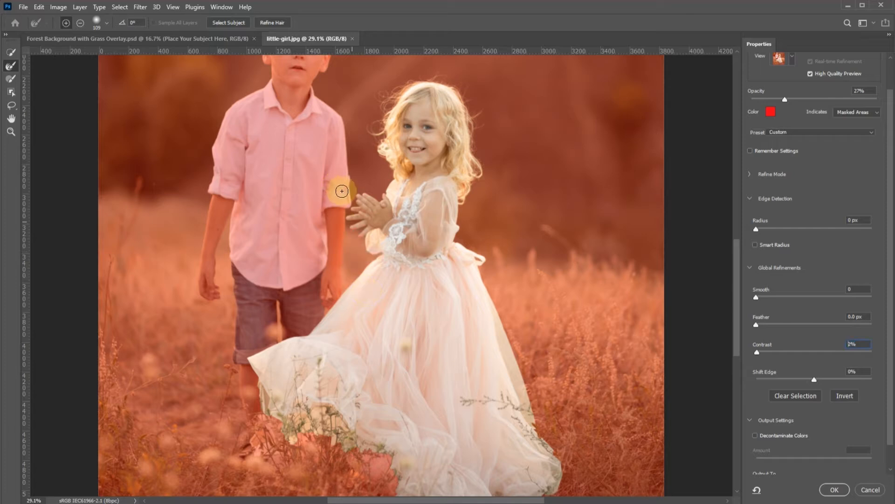
Set the mask's contrast to 3% and smooth to 3, and output the selection to New Layer with Layer Mask.
scroll(859, 451, down, 1)
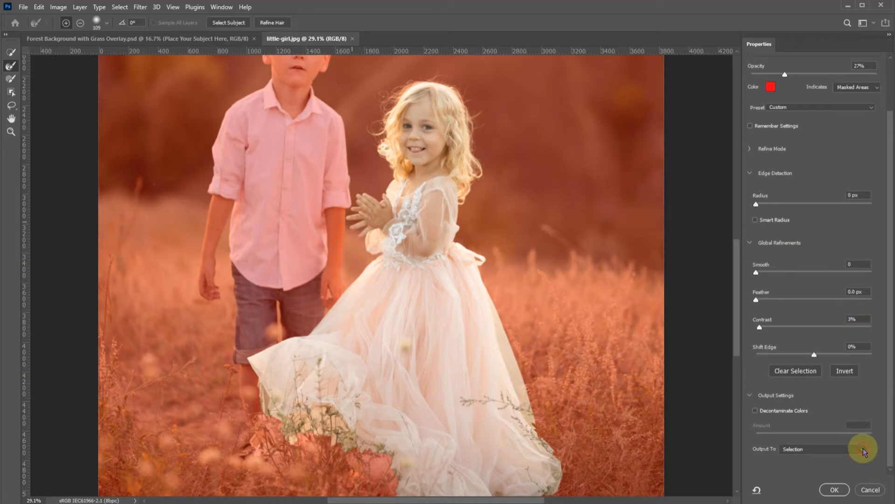
click(863, 452)
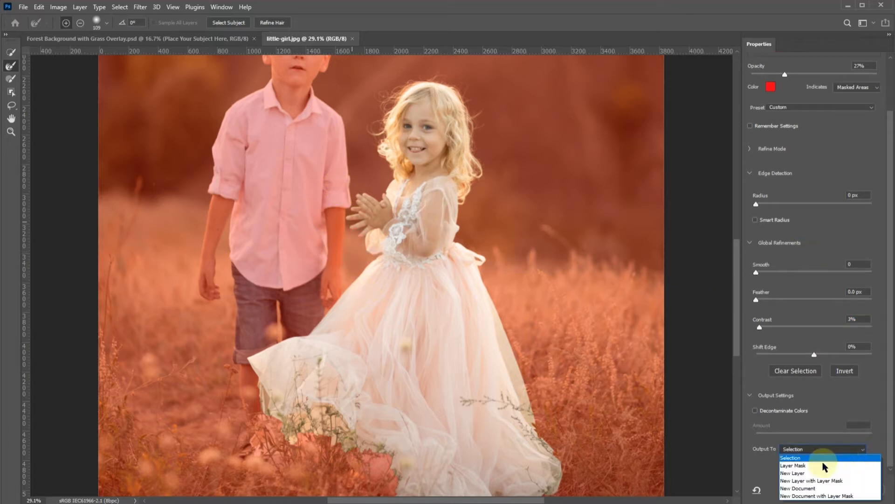
click(802, 481)
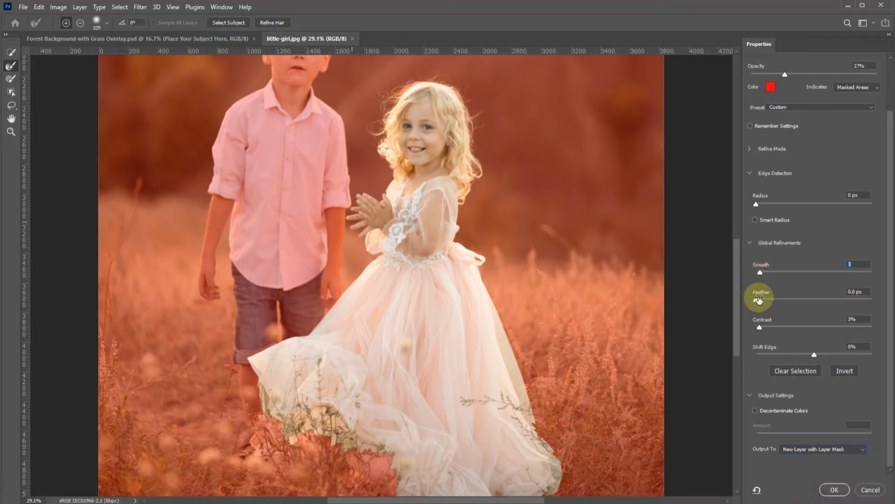
click(831, 491)
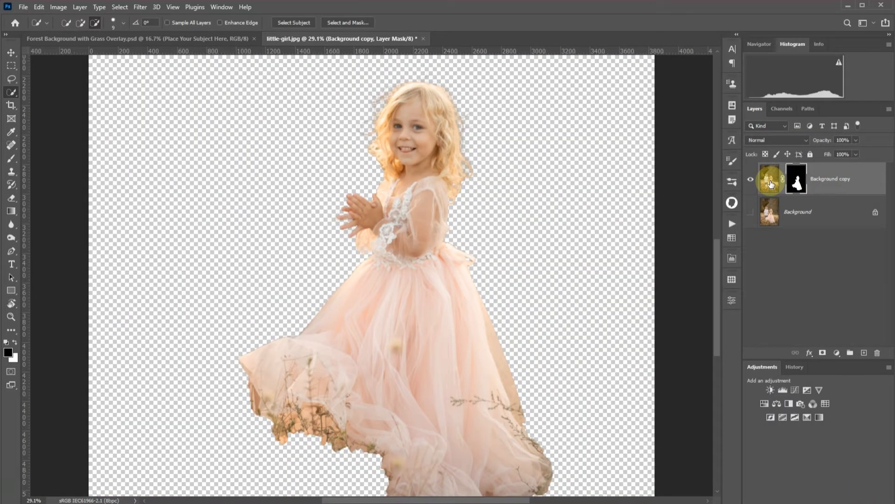
Bring the masked girl layer into the forest background document below the Grass layer and position her in the grass near the centre.
drag(770, 184, 376, 304)
click(11, 52)
drag(347, 333, 350, 276)
key(ctrl+t)
mouse_move(402, 256)
mouse_down()
mouse_move(405, 241)
mouse_move(402, 259)
mouse_move(416, 256)
mouse_up()
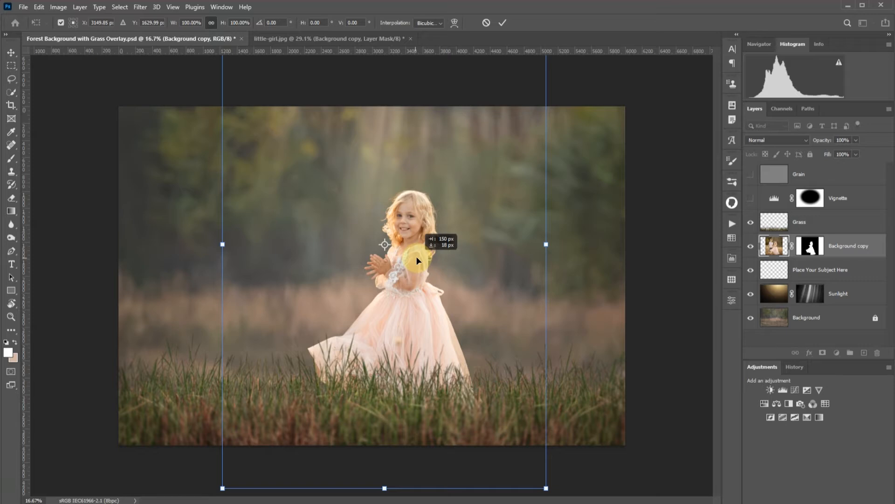
click(503, 24)
Convert the girl's Background copy layer to a Smart Object.
click(858, 242)
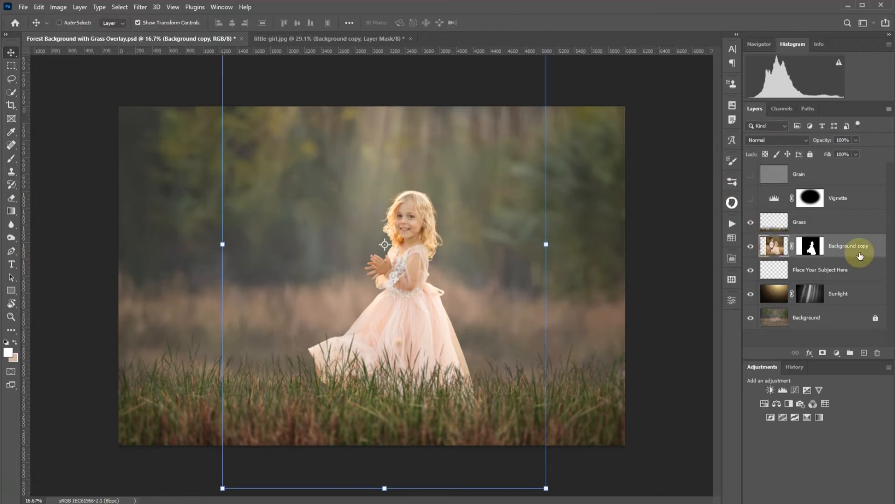
right_click(858, 241)
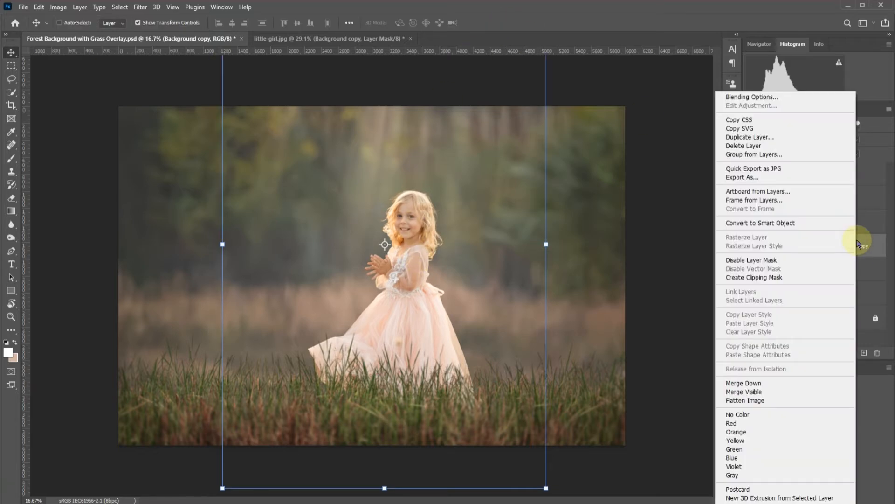
click(782, 224)
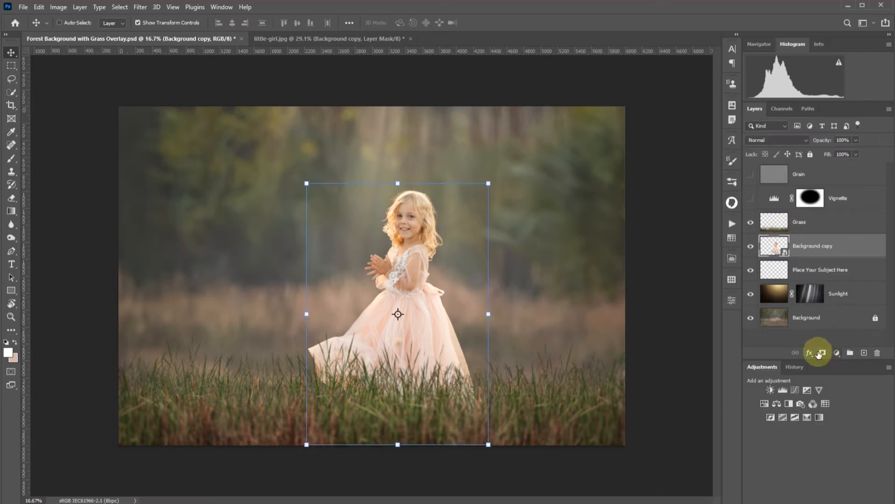
Add a Levels adjustment clipped to the girl's layer and lower its white output level to 230.
click(783, 391)
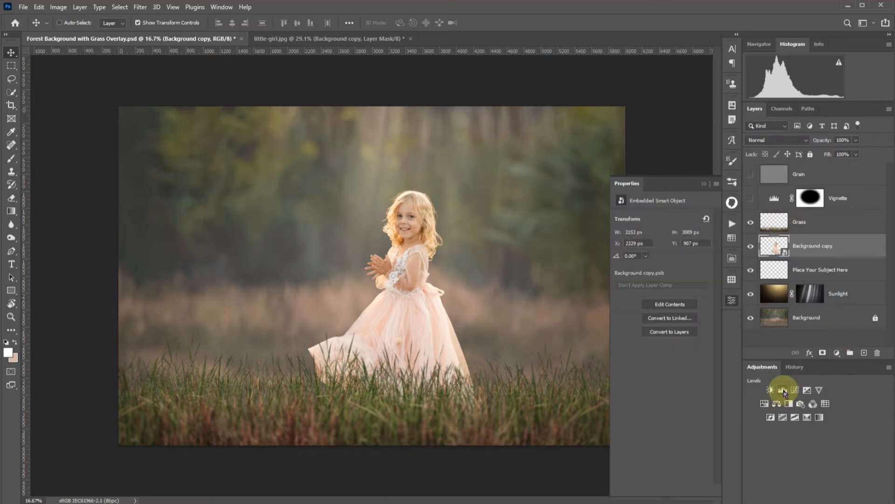
click(784, 391)
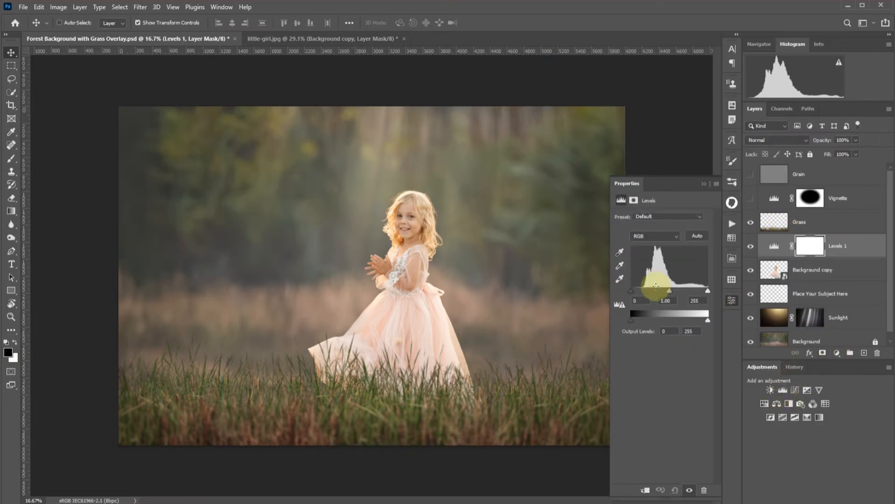
click(646, 489)
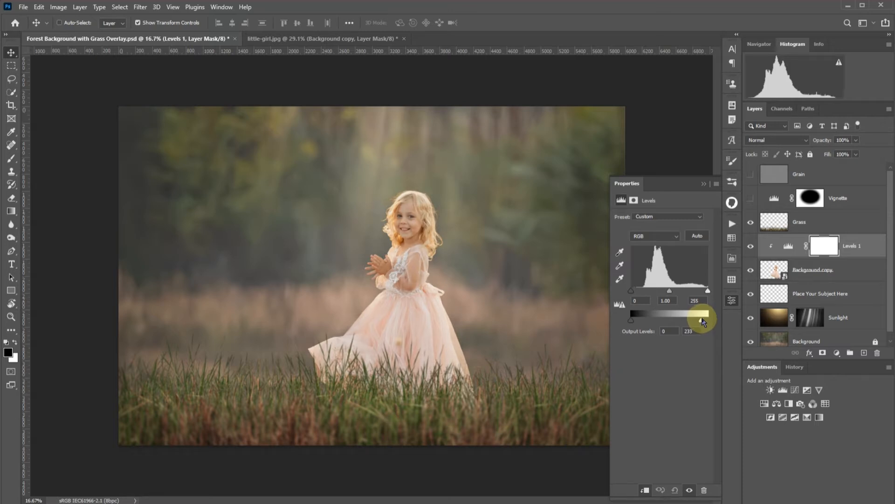
drag(670, 290, 670, 294)
Paint black on the Levels mask over the girl's face, body and dress with soft brushes, leaving the darkening at her edges.
click(822, 246)
click(12, 158)
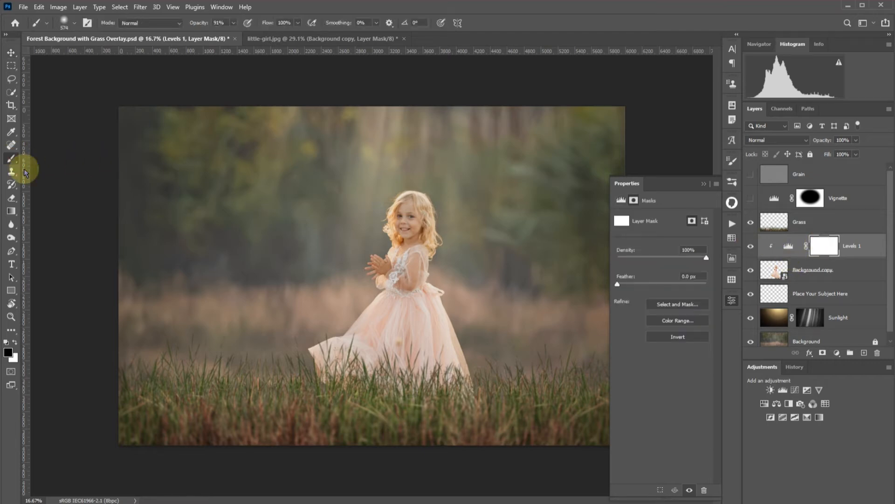
mouse_move(406, 229)
mouse_down()
mouse_move(401, 210)
mouse_move(409, 229)
mouse_up()
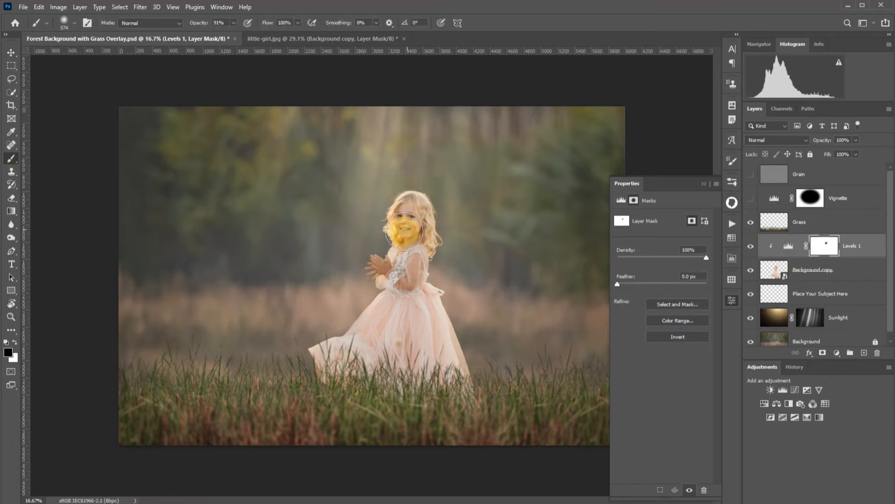
mouse_move(409, 231)
mouse_down()
mouse_move(414, 212)
mouse_move(405, 246)
mouse_move(417, 238)
mouse_move(383, 269)
mouse_move(412, 259)
mouse_move(402, 298)
mouse_move(411, 273)
mouse_move(362, 365)
mouse_move(395, 300)
mouse_up()
alt+right_click(394, 296)
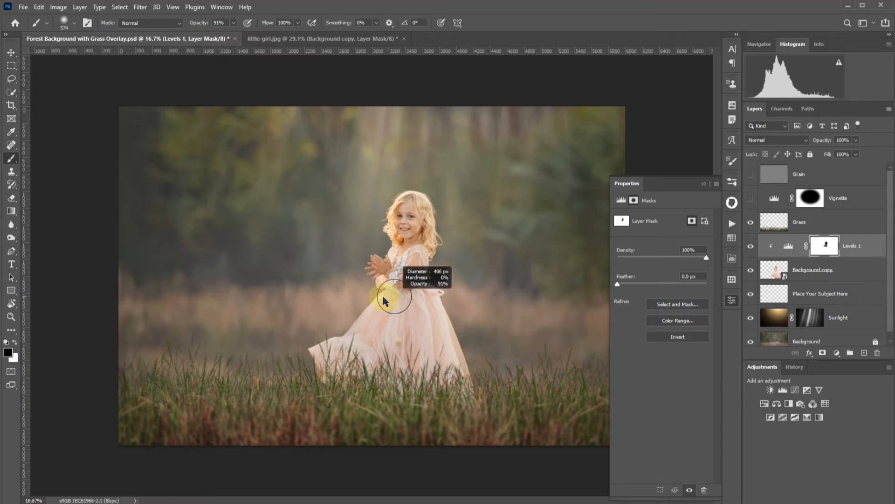
mouse_move(399, 286)
mouse_down()
mouse_move(415, 313)
mouse_move(421, 295)
mouse_move(425, 315)
mouse_move(432, 289)
mouse_move(481, 390)
mouse_move(485, 370)
mouse_move(452, 295)
mouse_move(422, 282)
mouse_move(431, 276)
mouse_move(432, 225)
mouse_move(440, 248)
mouse_move(438, 219)
mouse_move(421, 188)
mouse_move(395, 208)
mouse_move(379, 295)
mouse_move(324, 335)
mouse_move(399, 284)
mouse_move(336, 334)
mouse_move(569, 353)
mouse_up()
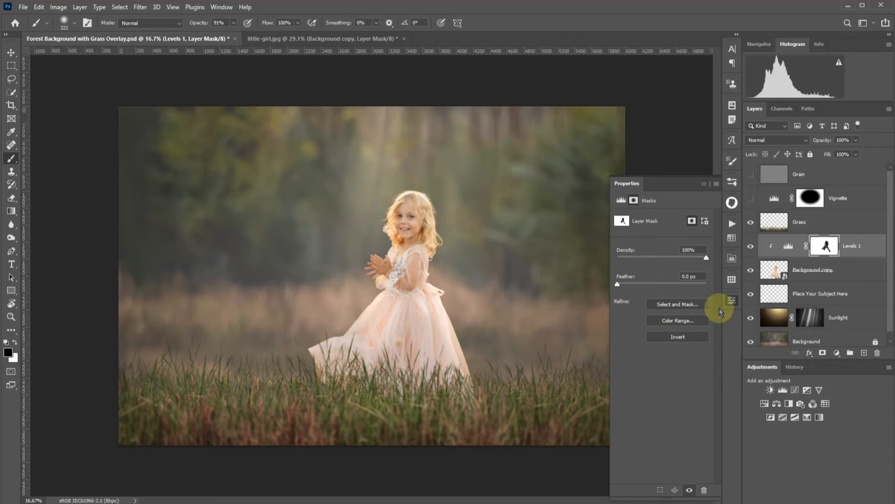
Liquify the girl's Smart Object layer, warping the flared corner of the dress hem with the Forward Warp tool.
click(857, 247)
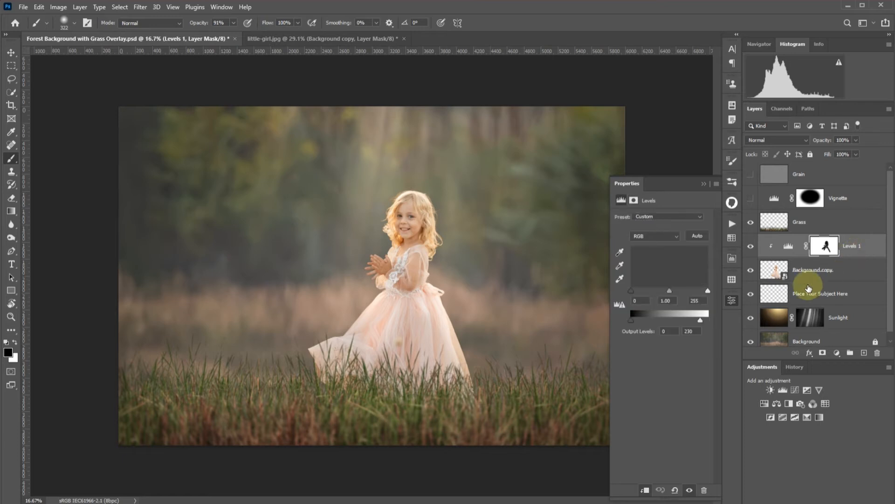
click(778, 273)
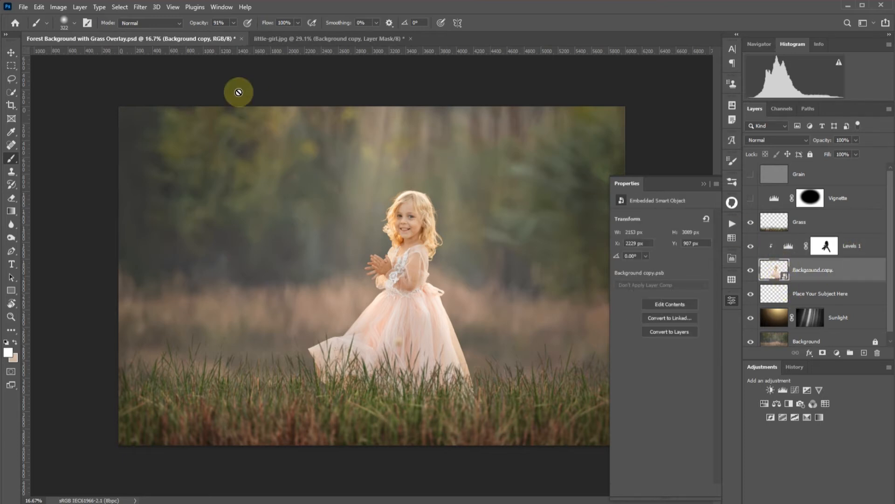
click(139, 7)
click(144, 104)
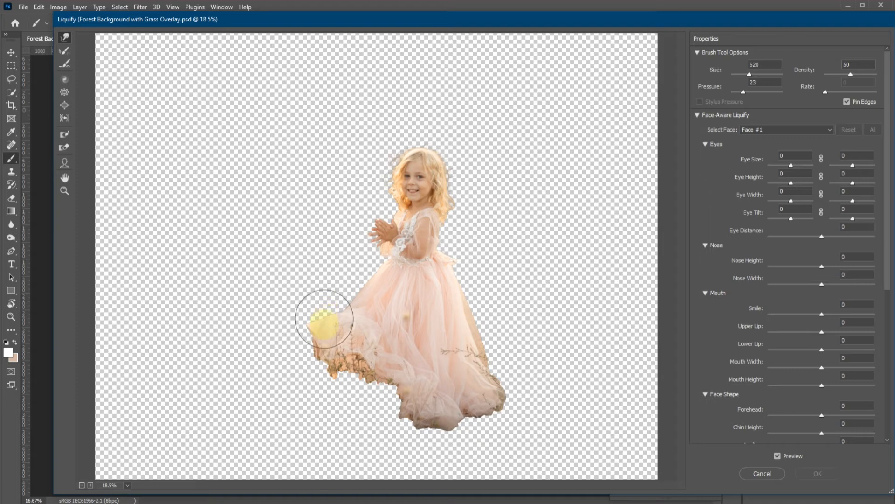
mouse_move(320, 324)
mouse_down()
mouse_move(304, 308)
mouse_move(292, 355)
mouse_move(326, 299)
mouse_move(332, 330)
mouse_move(312, 316)
mouse_move(320, 317)
mouse_up()
click(819, 474)
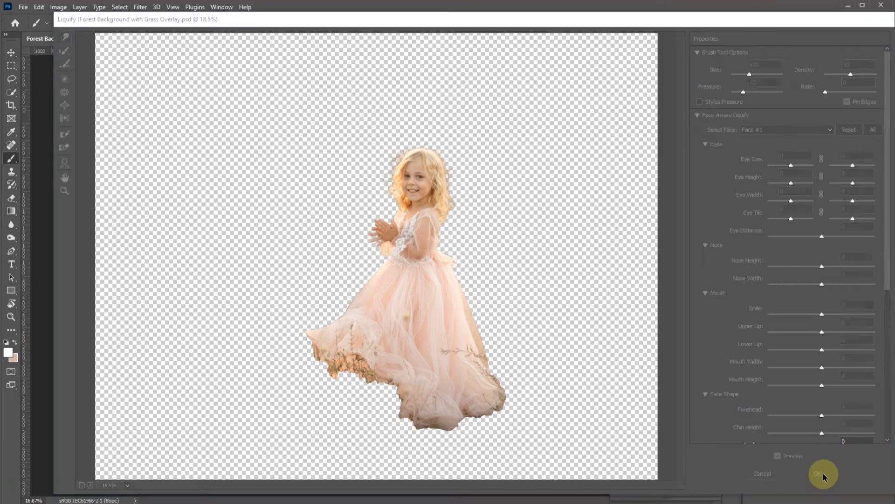
Lower the Levels 1 adjustment's white output level to 223.
click(784, 246)
drag(708, 320, 700, 321)
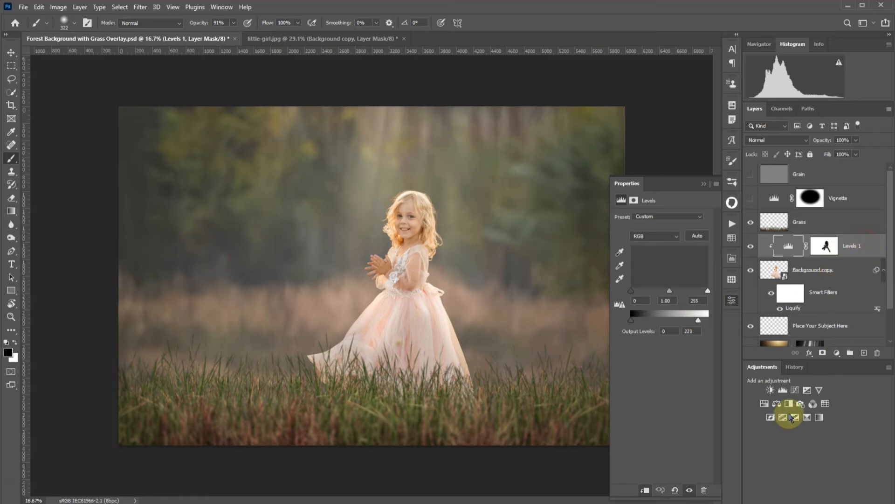
Add a Vibrance adjustment clipped to the girl's layer with vibrance +3 and saturation -7.
click(819, 390)
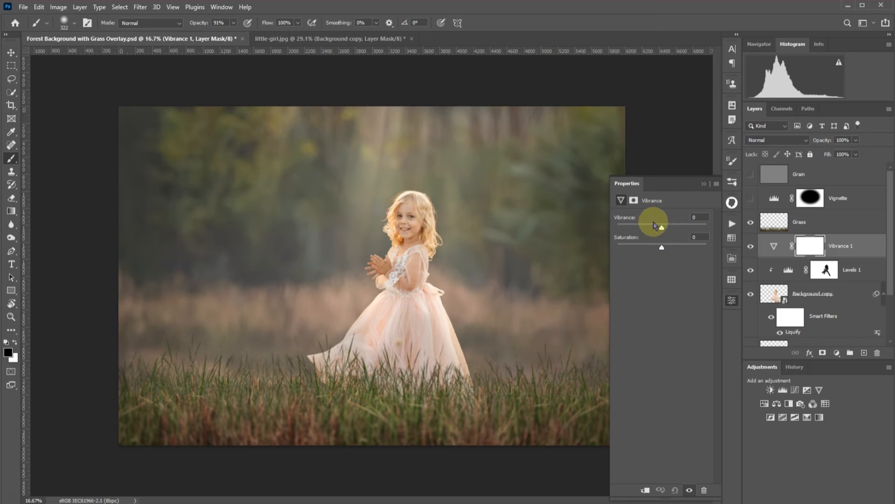
click(645, 489)
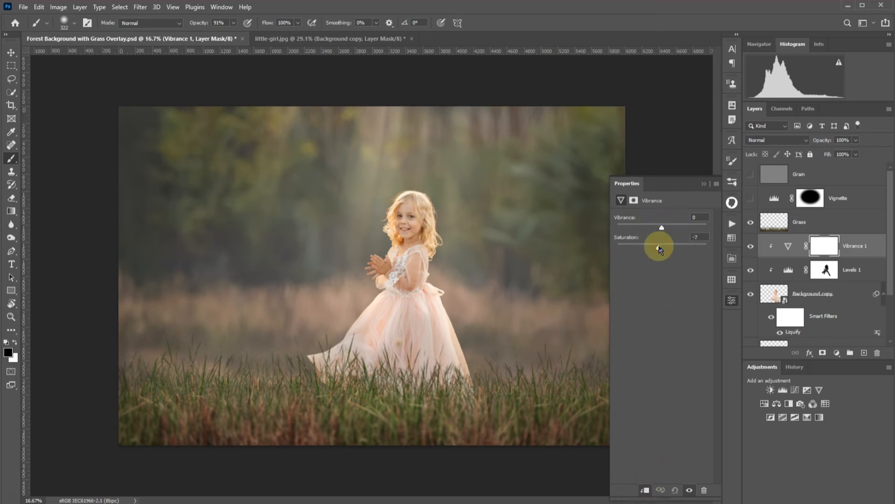
click(662, 229)
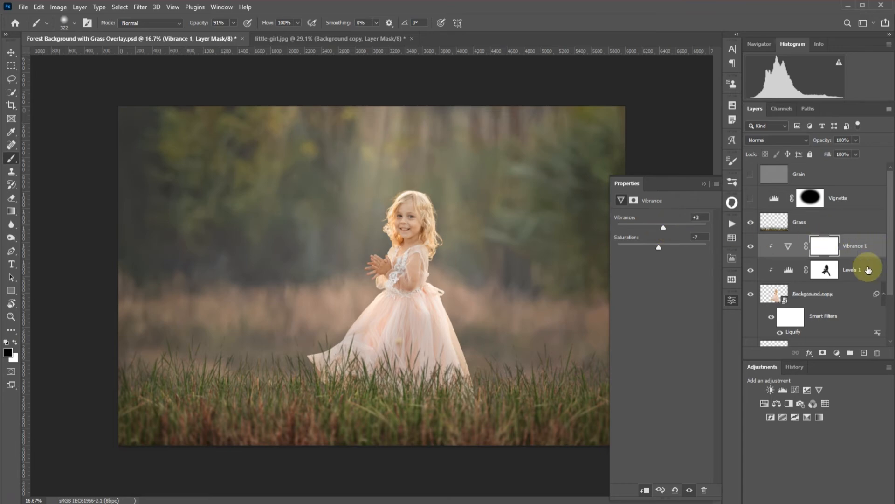
Add an Inner Shadow effect to the girl's Background copy layer in Screen mode at 20% opacity with warm cream colour #f9e4bc.
double_click(846, 297)
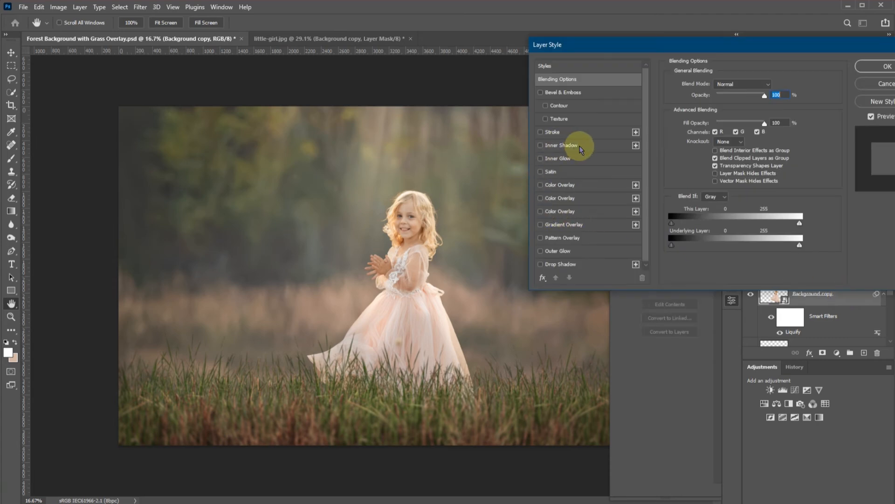
click(583, 145)
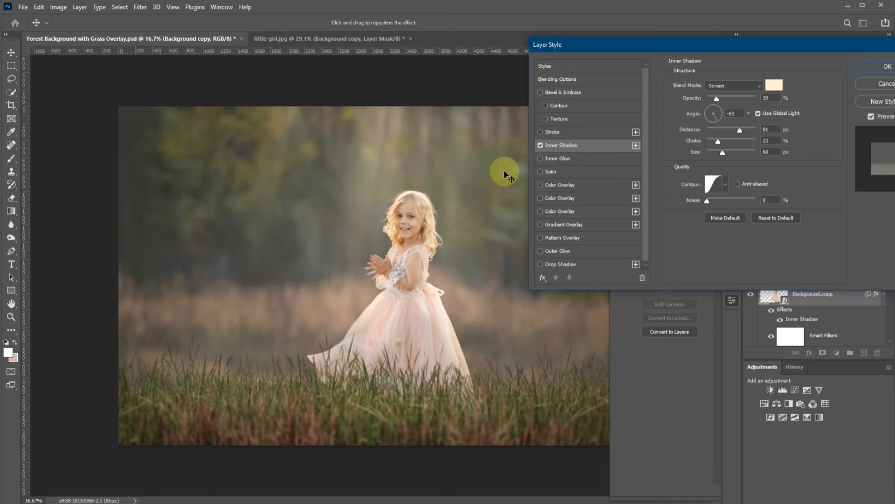
click(773, 86)
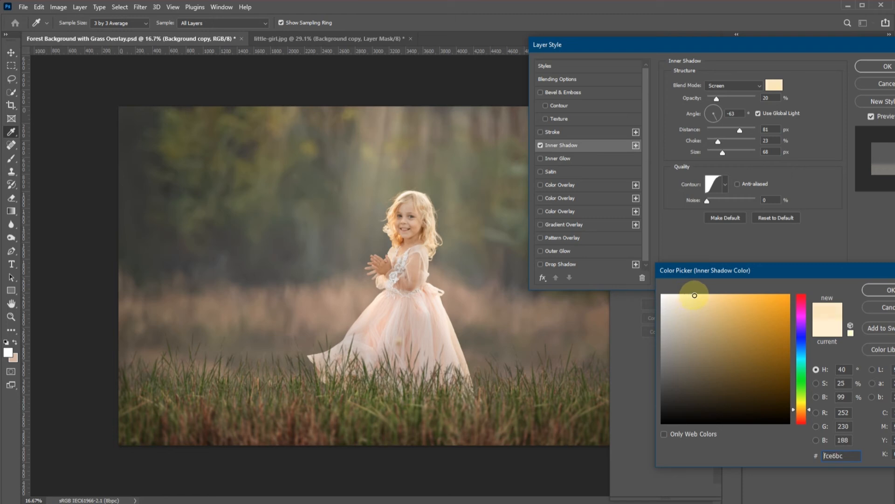
click(693, 297)
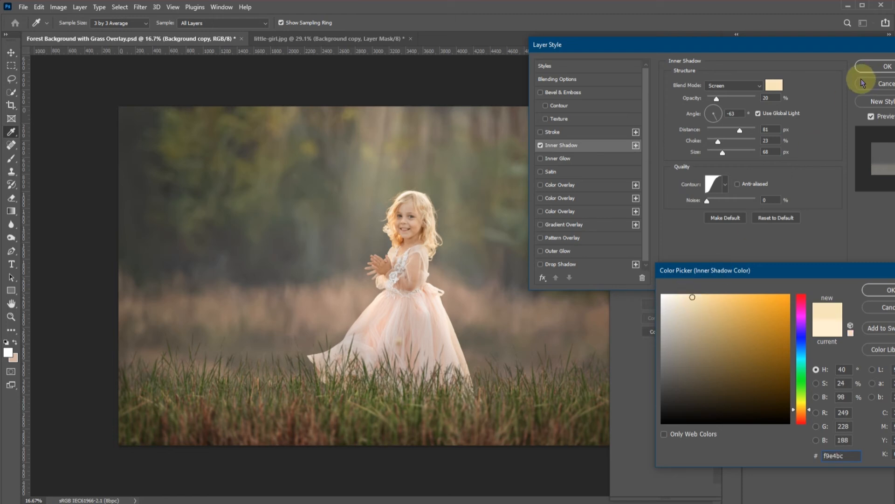
click(879, 290)
Reposition the inner shadow's light on the girl to angle 68°, distance 54 px and size 76 px, compare its preview, and apply the style.
drag(742, 52, 711, 132)
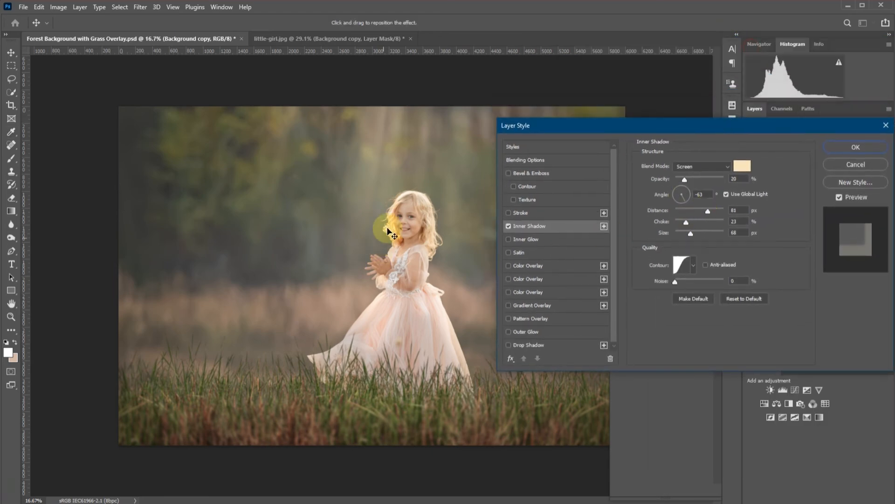
scroll(418, 206, up, 2)
scroll(417, 205, up, 1)
drag(417, 206, 437, 187)
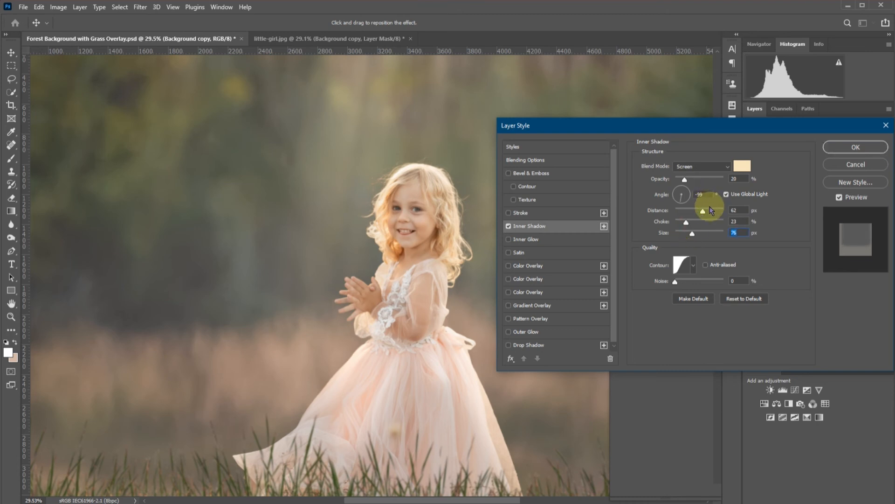
click(840, 198)
click(840, 198)
click(840, 197)
click(840, 198)
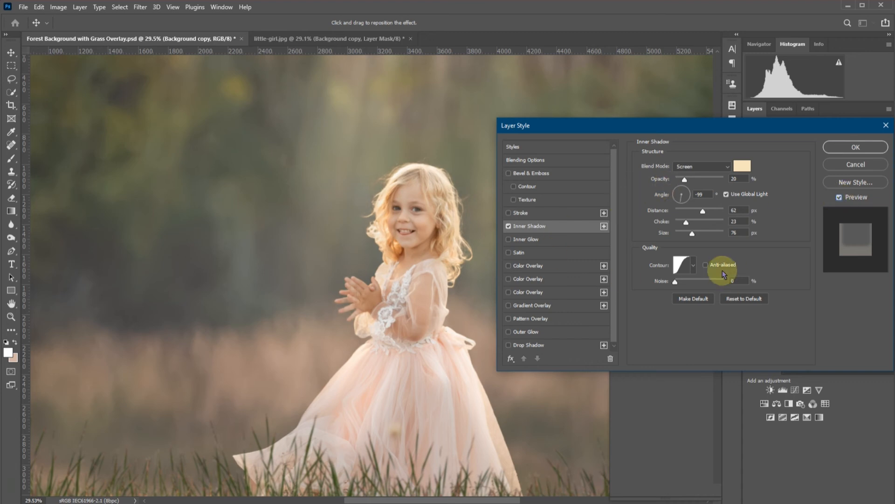
drag(404, 210, 429, 209)
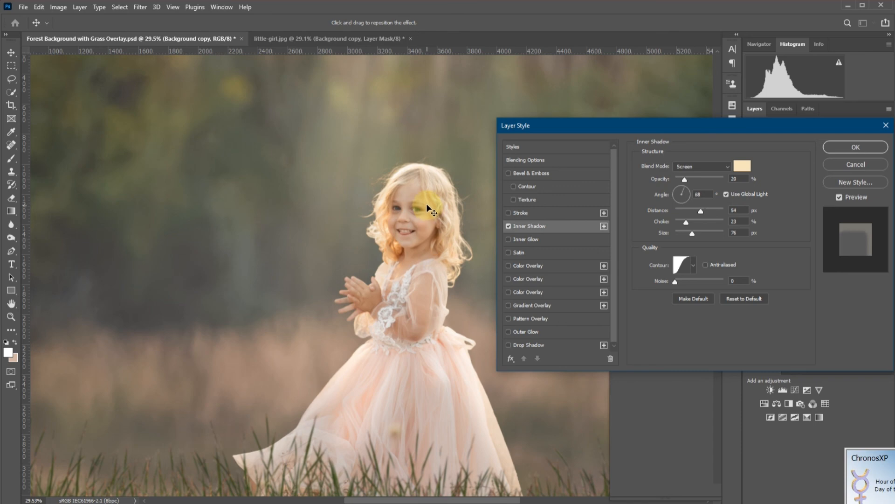
click(856, 148)
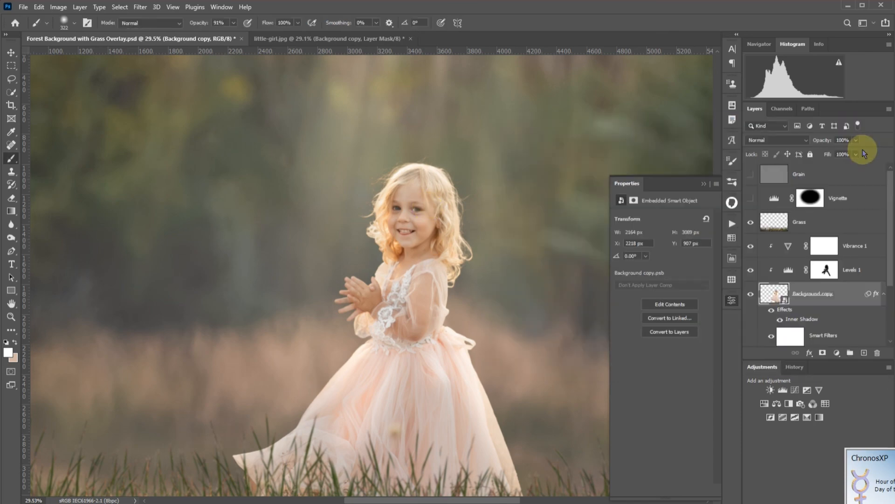
Show the Vignette and Grain layers over the whole composite, check the girl up close, and collapse the Properties panel.
scroll(517, 280, down, 5)
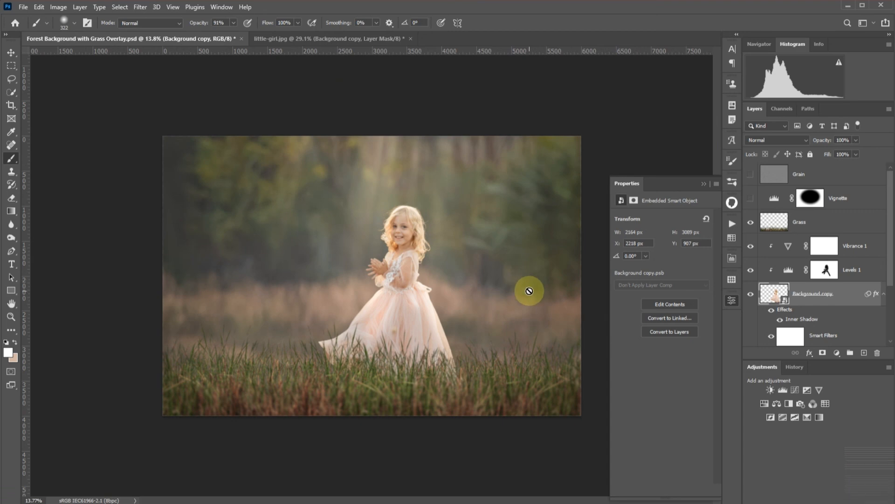
scroll(528, 291, down, 1)
scroll(530, 291, up, 1)
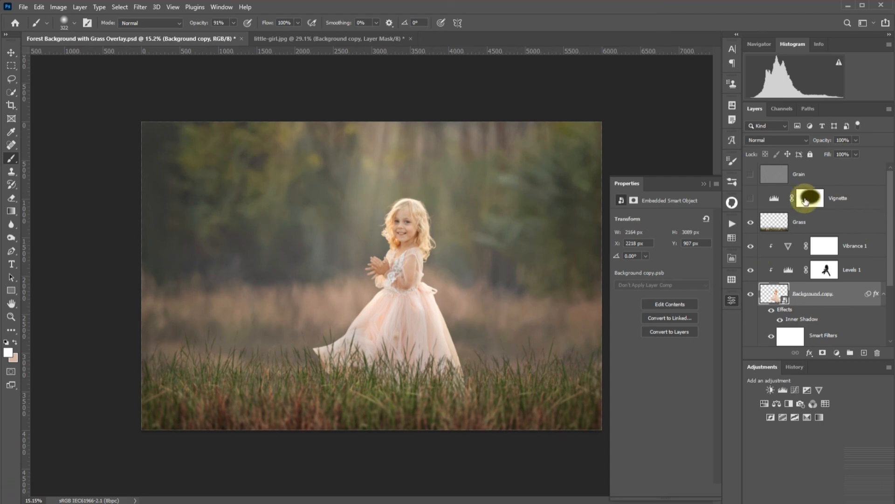
click(751, 200)
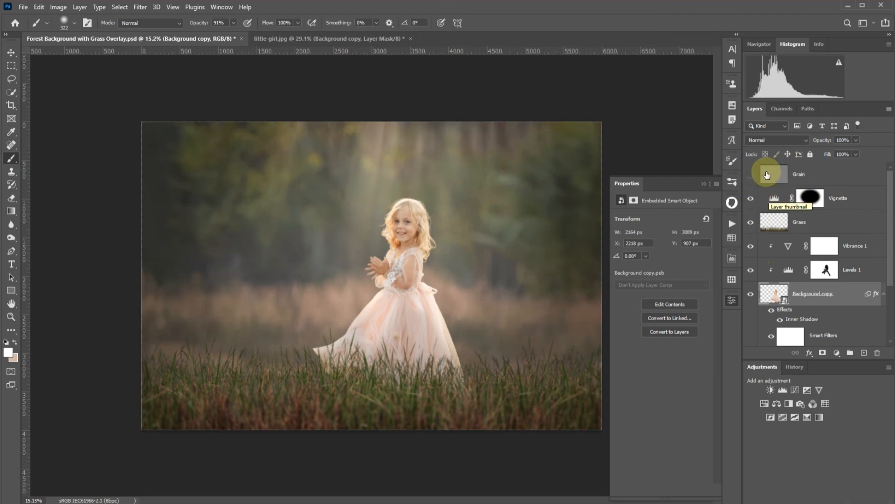
click(751, 177)
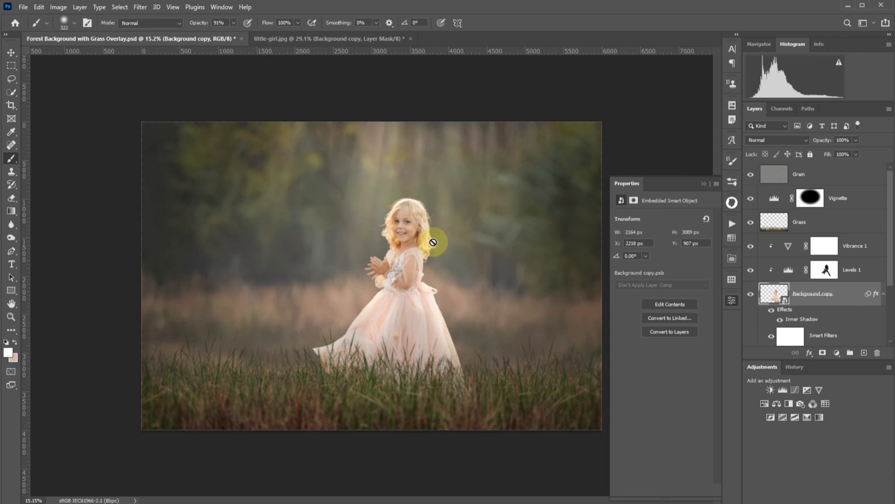
scroll(417, 196, up, 3)
scroll(416, 196, down, 4)
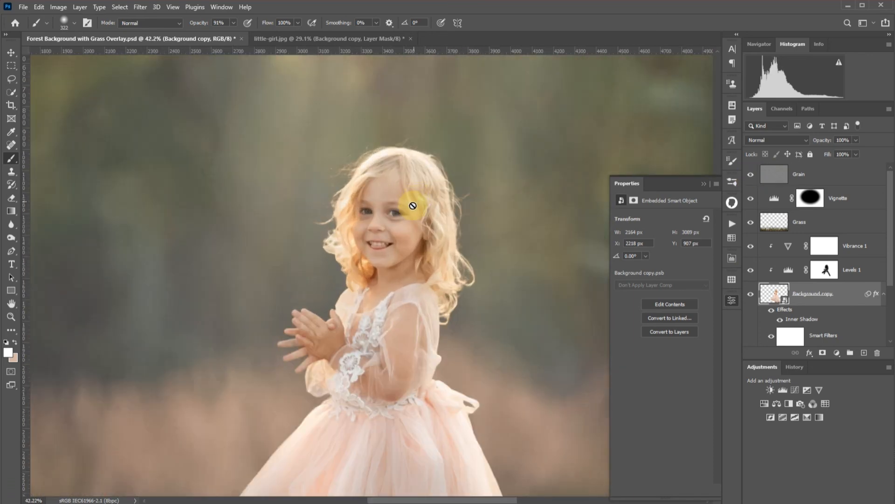
scroll(418, 249, down, 1)
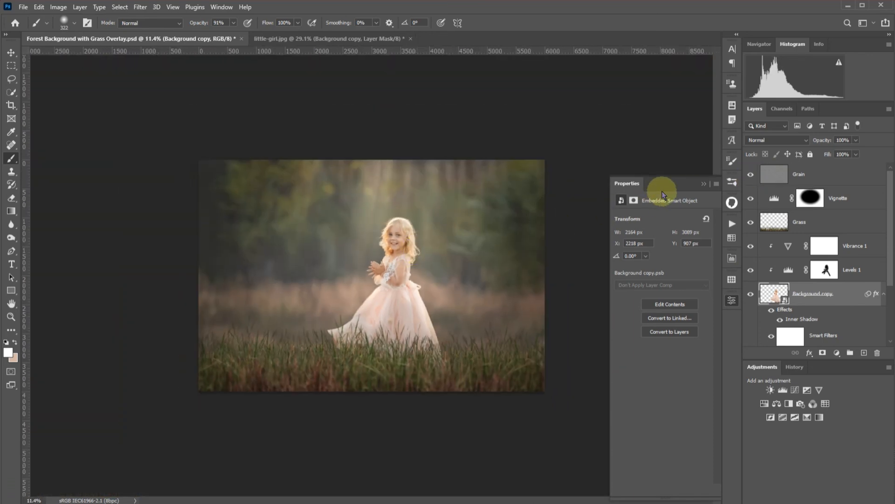
click(703, 183)
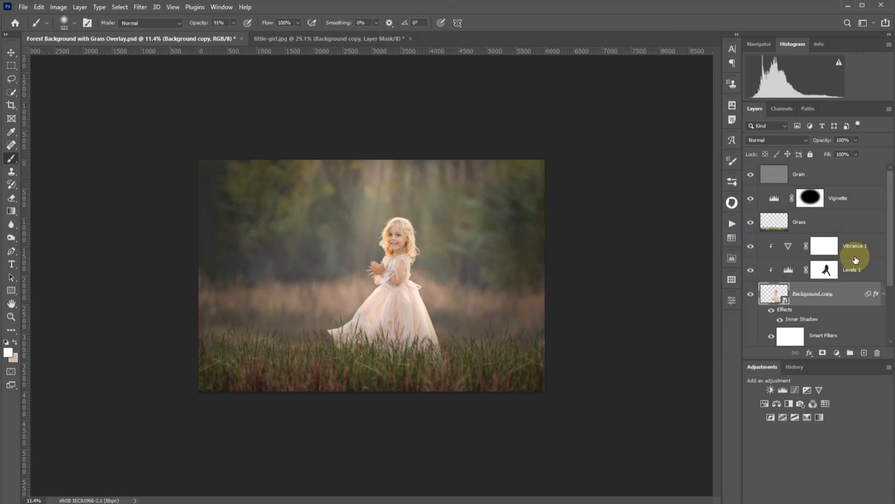